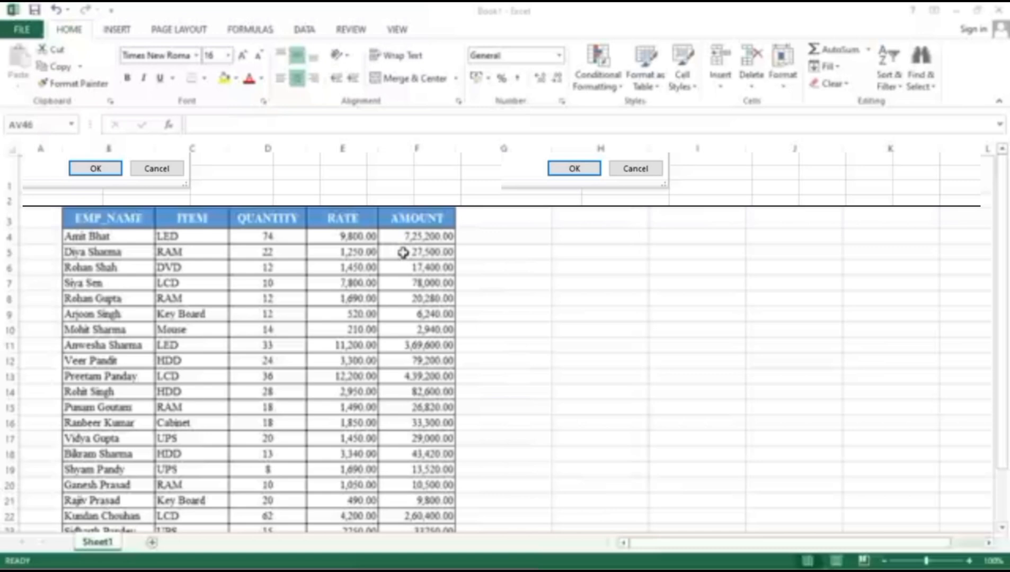
Look through the employee sales table from its header row down to the last record.
{"action": "left_click", "coordinate": [404, 253]}
{"action": "key", "text": "Down"}
{"action": "key", "text": "Down"}
{"action": "key", "text": "Down"}
{"action": "key", "text": "Down"}
{"action": "key", "text": "Down"}
{"action": "key", "text": "Down"}
{"action": "key", "text": "Down"}
{"action": "key", "text": "Down"}
{"action": "key", "text": "Down"}
{"action": "key", "text": "Down"}
{"action": "key", "text": "Down"}
{"action": "key", "text": "Down"}
{"action": "key", "text": "Down"}
{"action": "key", "text": "Down"}
{"action": "key", "text": "Down"}
{"action": "key", "text": "Down"}
{"action": "key", "text": "Down"}
{"action": "key", "text": "Down"}
{"action": "key", "text": "Down"}
{"action": "key", "text": "Down"}
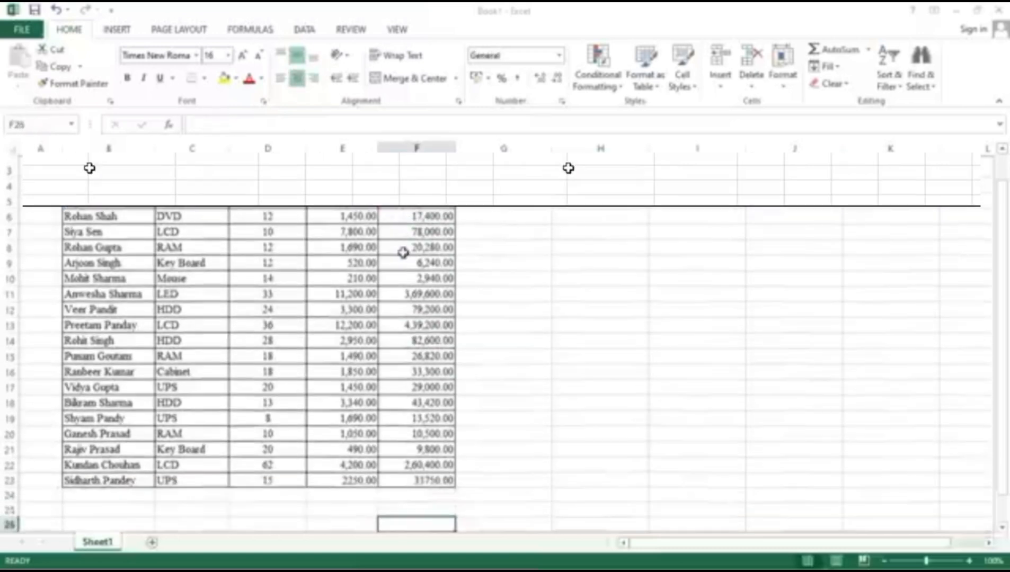
{"action": "key", "text": "Up"}
{"action": "key", "text": "Up"}
{"action": "key", "text": "Up"}
{"action": "key", "text": "Up"}
{"action": "key", "text": "Up"}
{"action": "key", "text": "Up"}
{"action": "key", "text": "Up"}
{"action": "key", "text": "Up"}
{"action": "key", "text": "Up"}
{"action": "key", "text": "Up"}
{"action": "key", "text": "Up"}
{"action": "key", "text": "Up"}
{"action": "key", "text": "Up"}
{"action": "key", "text": "Up"}
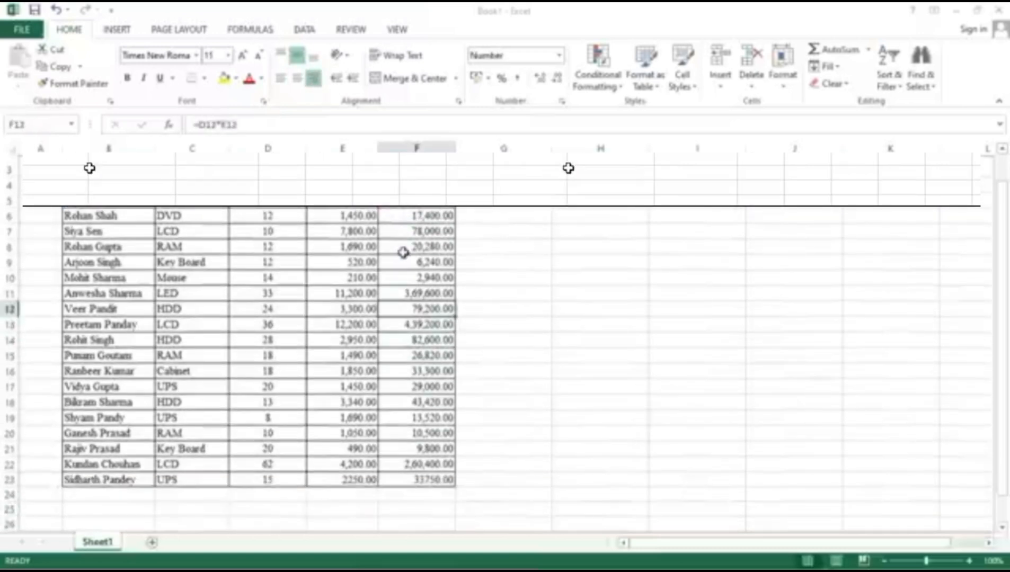
{"action": "key", "text": "Up"}
{"action": "key", "text": "Up"}
{"action": "key", "text": "Up"}
{"action": "key", "text": "Up"}
{"action": "key", "text": "Up"}
{"action": "key", "text": "Up"}
{"action": "key", "text": "Up"}
{"action": "key", "text": "Up"}
{"action": "key", "text": "Up"}
{"action": "key", "text": "Up"}
{"action": "key", "text": "Up"}
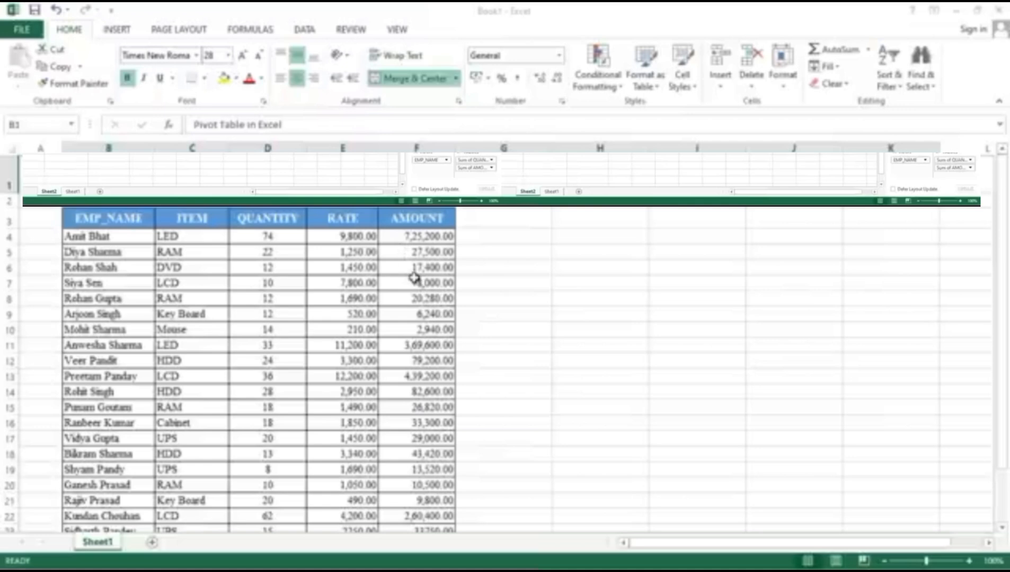
{"action": "left_click", "coordinate": [414, 277]}
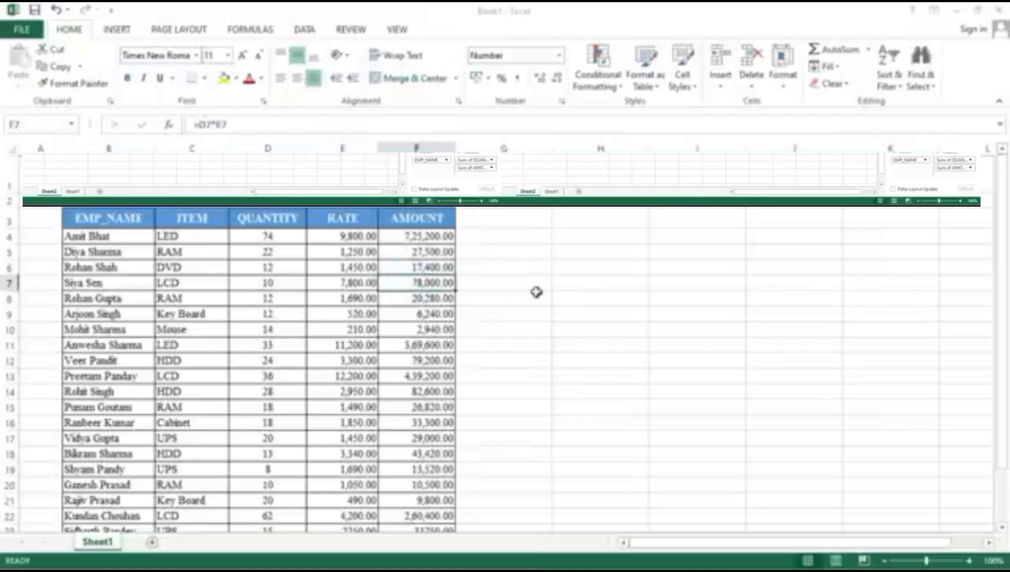
{"action": "left_click", "coordinate": [678, 345]}
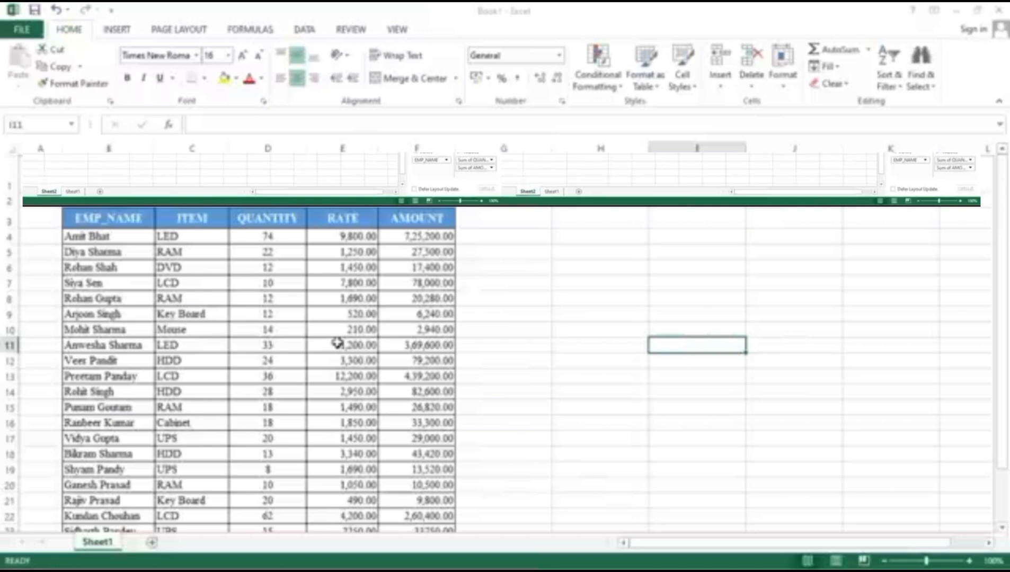
Create a pivot table from the sales data range B3:F23, placed on a new worksheet.
{"action": "left_click", "coordinate": [292, 329]}
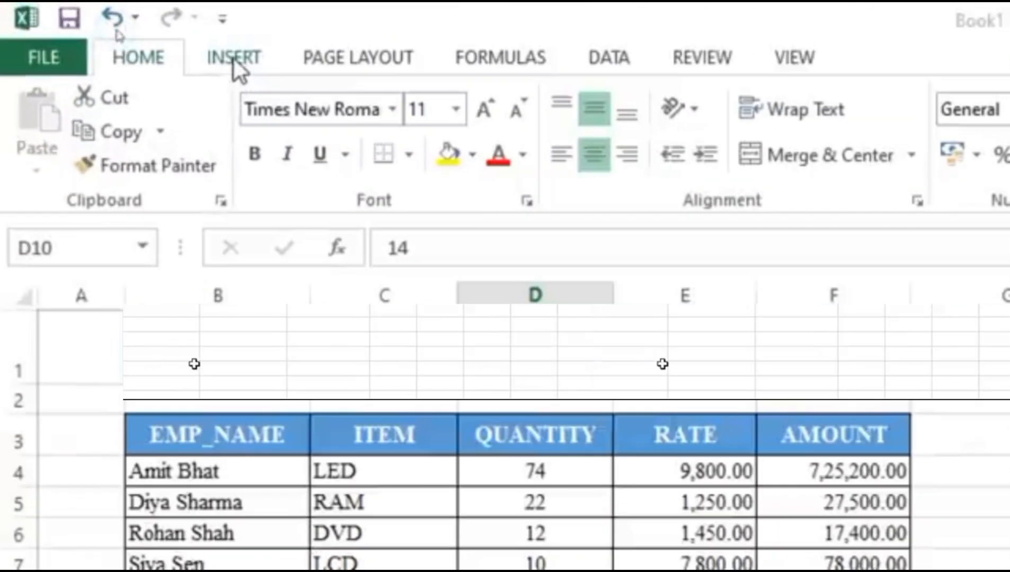
{"action": "left_click", "coordinate": [234, 59]}
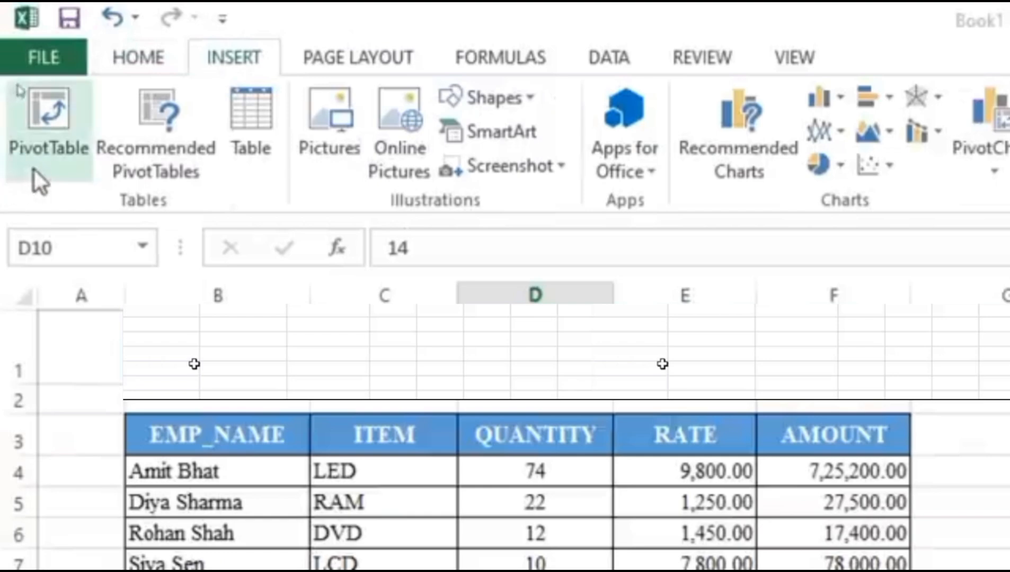
{"action": "left_click", "coordinate": [45, 134]}
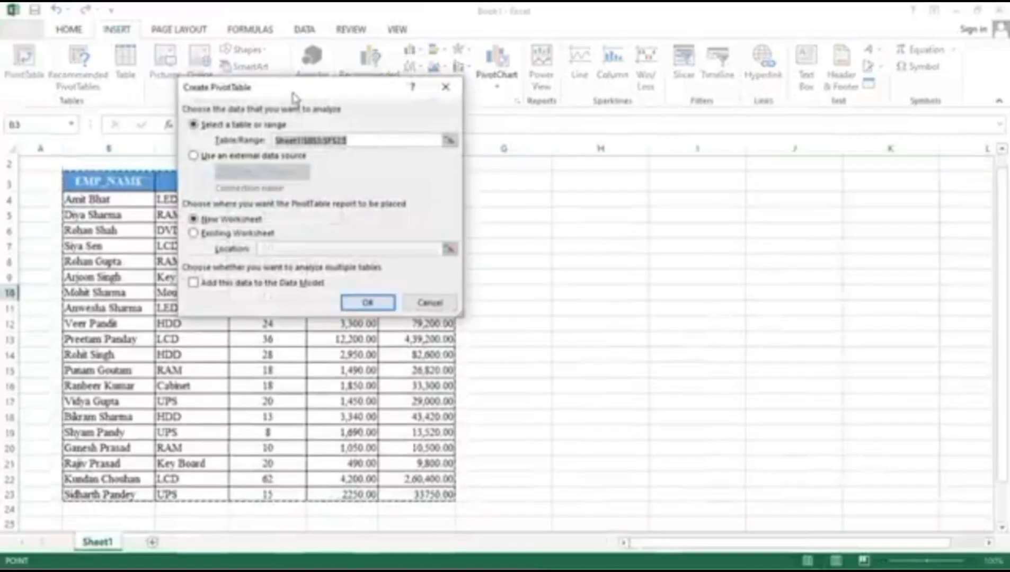
{"action": "left_click_drag", "start_coordinate": [299, 89], "coordinate": [598, 163]}
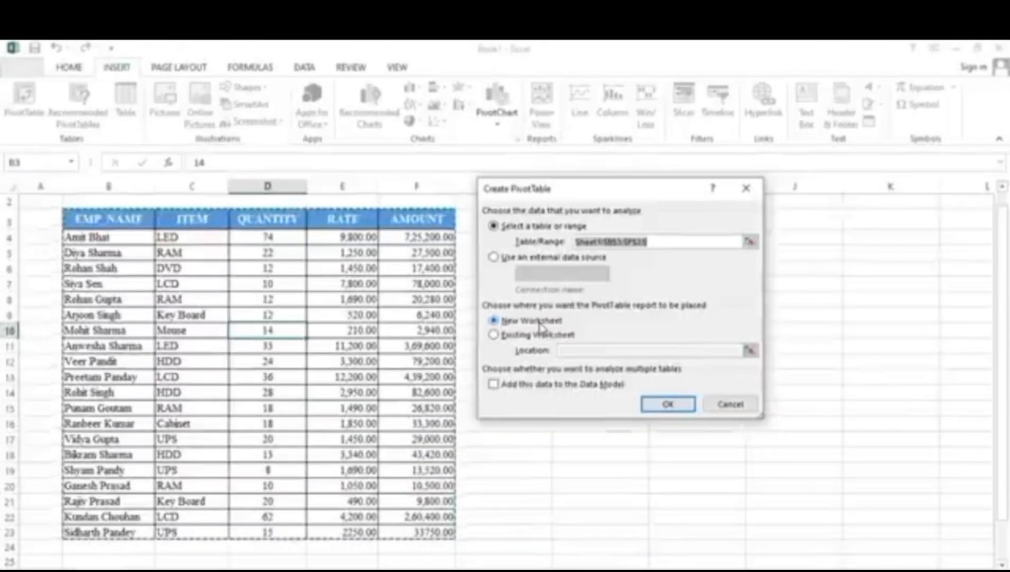
{"action": "left_click", "coordinate": [665, 405]}
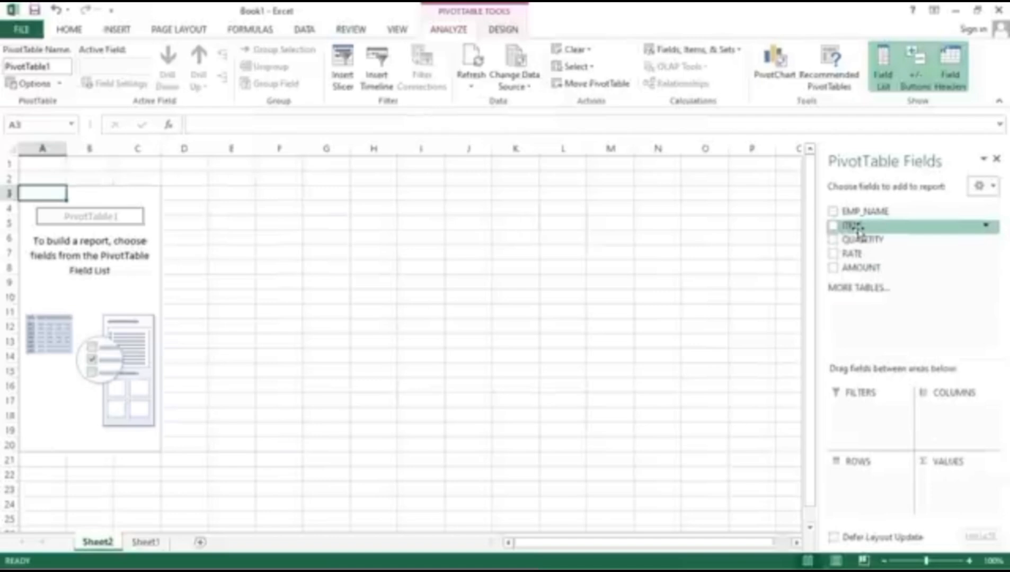
Lay out the pivot table with ITEM as the report filter, EMP_NAME as rows and QUANTITY as summed values.
{"action": "left_click_drag", "start_coordinate": [859, 227], "coordinate": [862, 415]}
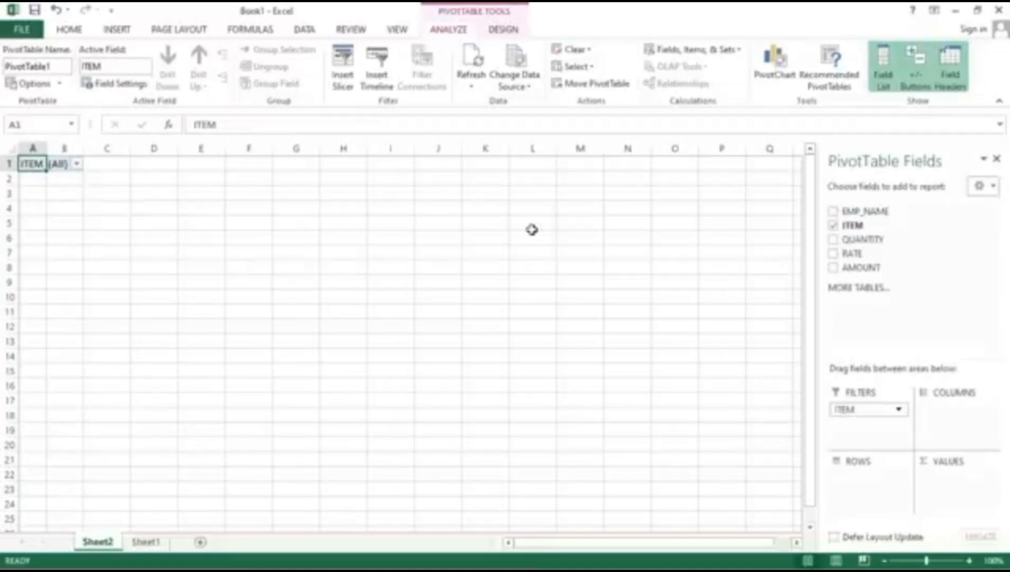
{"action": "left_click", "coordinate": [835, 213]}
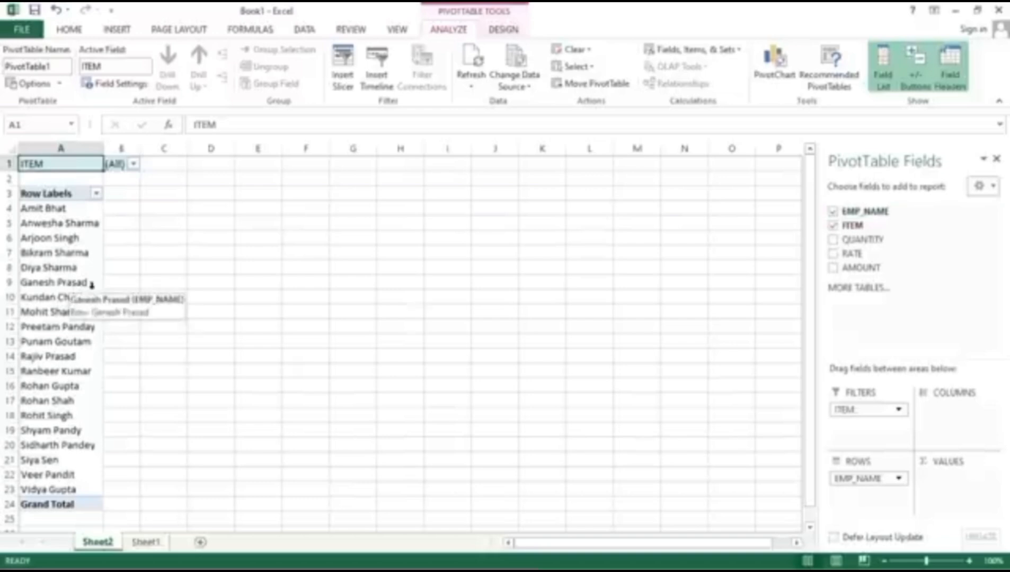
{"action": "left_click", "coordinate": [833, 240]}
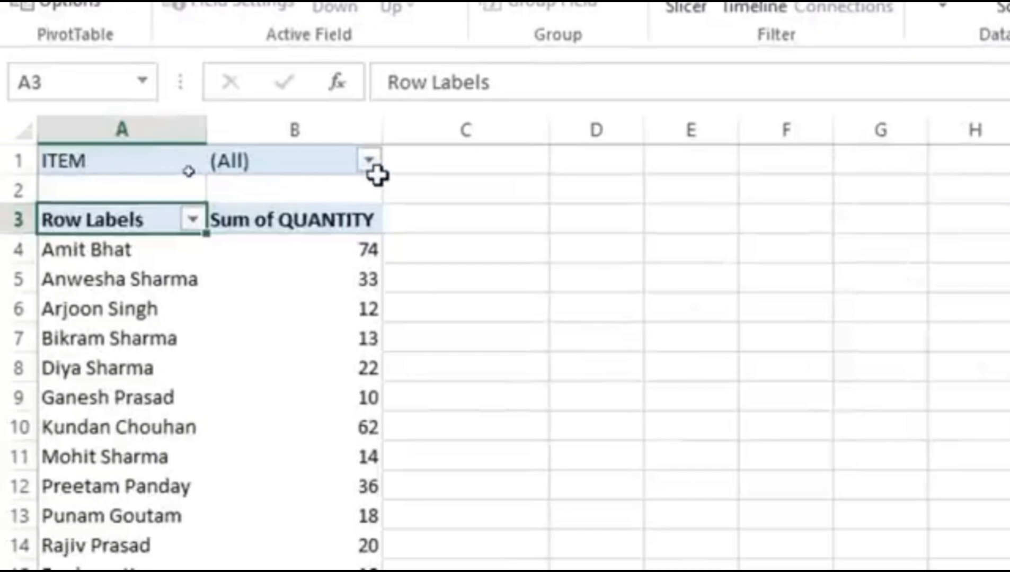
Filter the pivot table's ITEM field to HDD, and switch the filter to Key Board.
{"action": "left_click", "coordinate": [369, 160]}
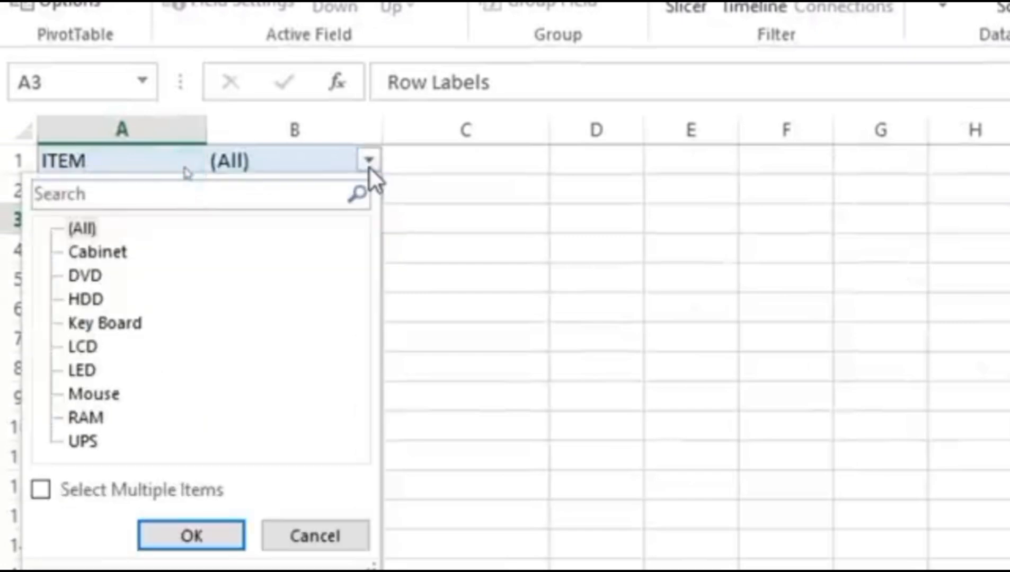
{"action": "left_click", "coordinate": [85, 299]}
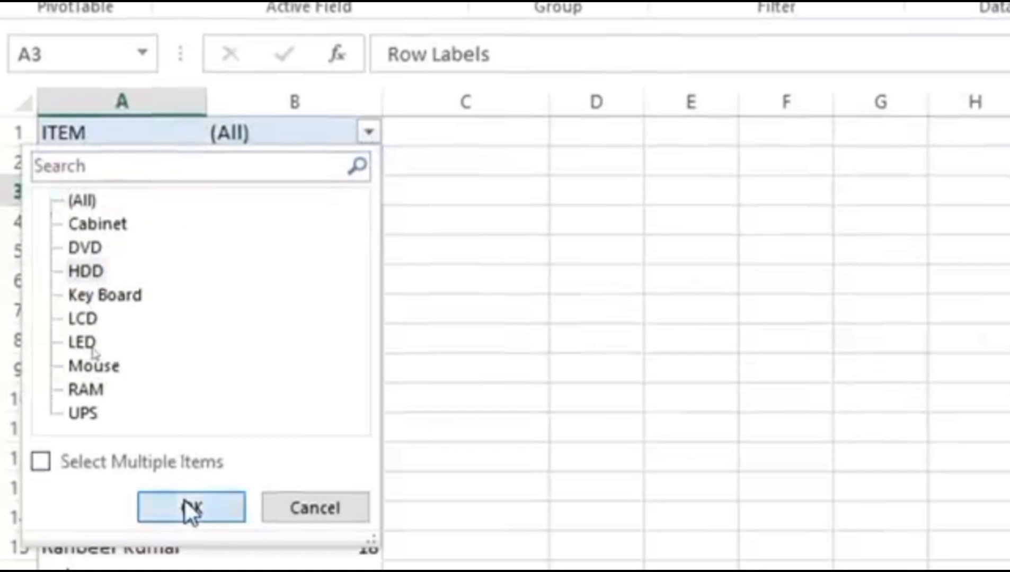
{"action": "left_click", "coordinate": [189, 507]}
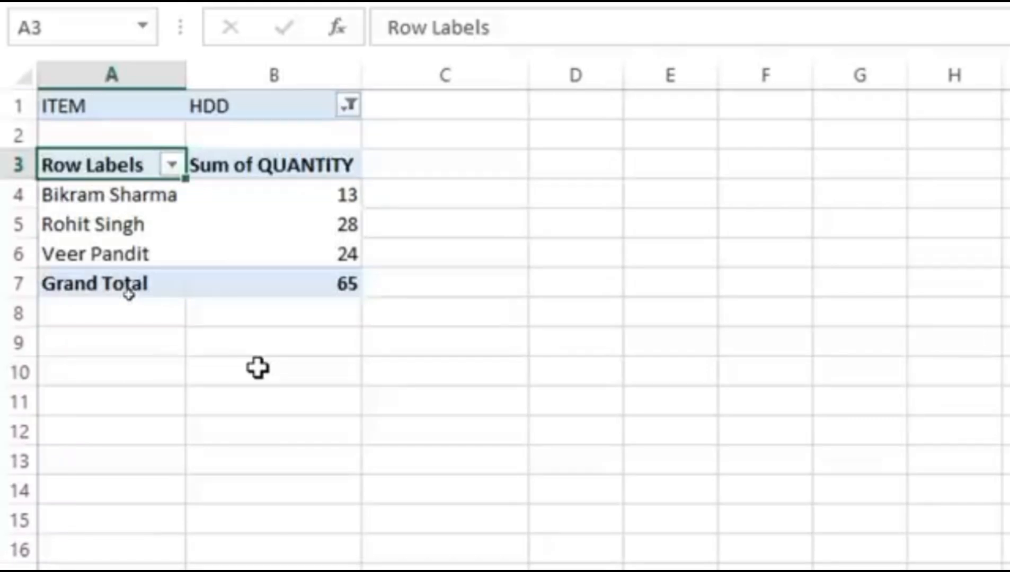
{"action": "left_click", "coordinate": [348, 106]}
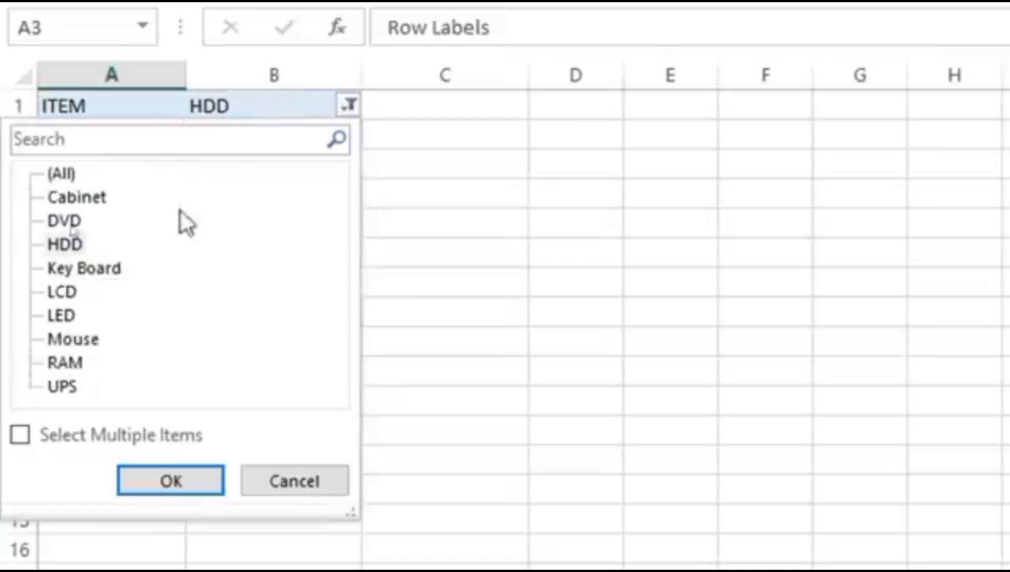
{"action": "left_click", "coordinate": [80, 272]}
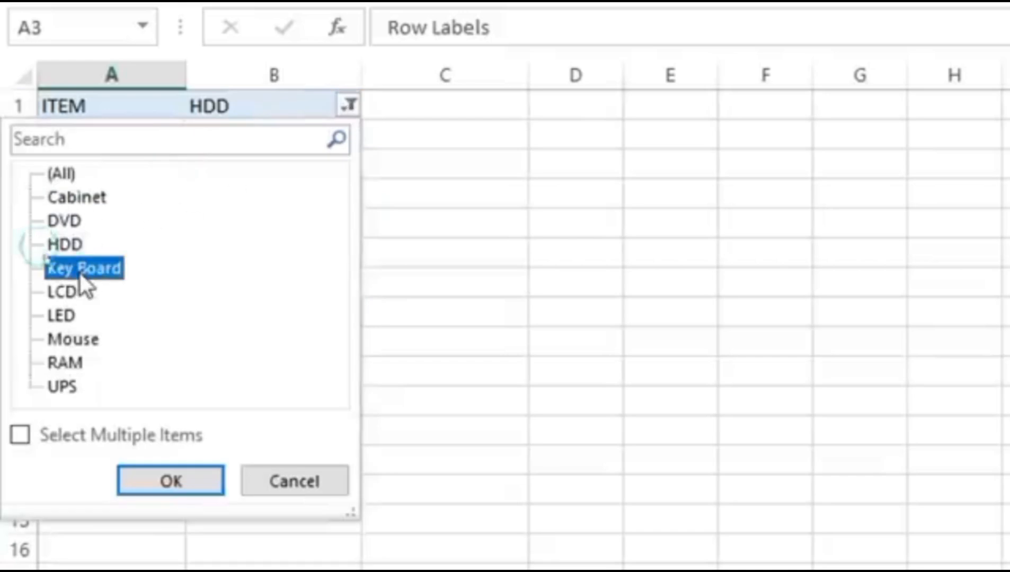
{"action": "left_click", "coordinate": [162, 493]}
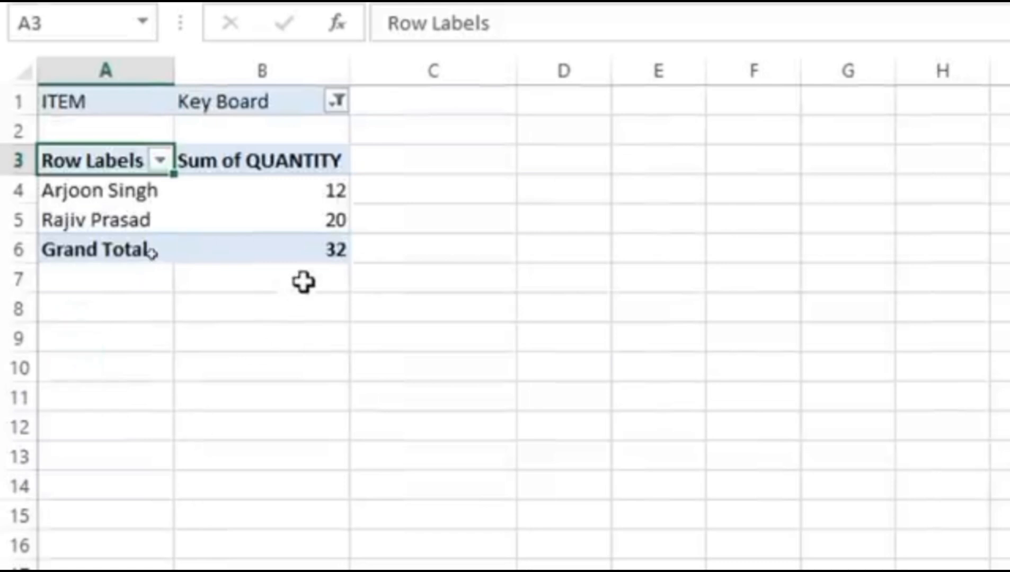
Filter the ITEM field to UPS, and reset the filter to (All).
{"action": "left_click", "coordinate": [337, 108]}
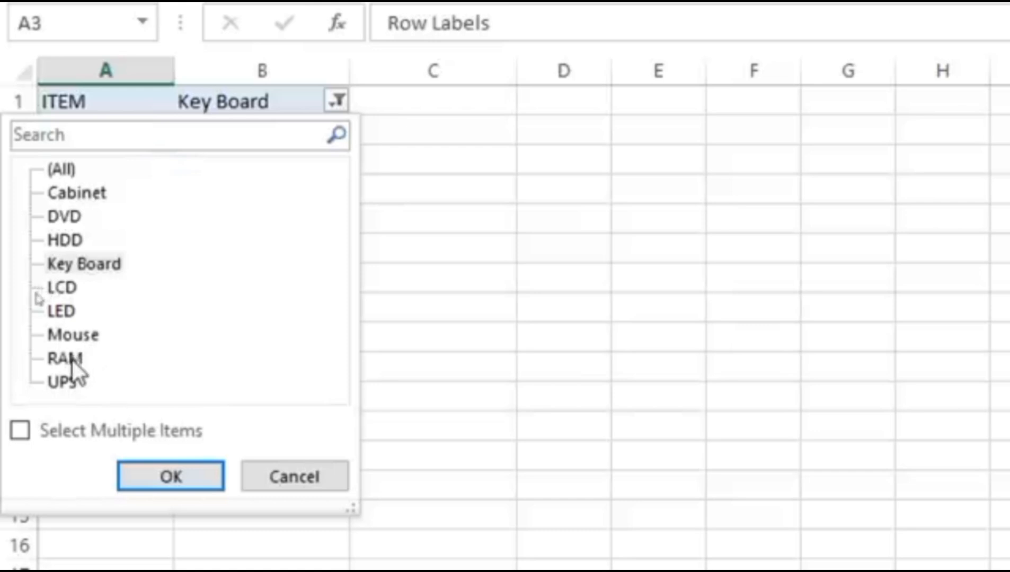
{"action": "left_click", "coordinate": [69, 383]}
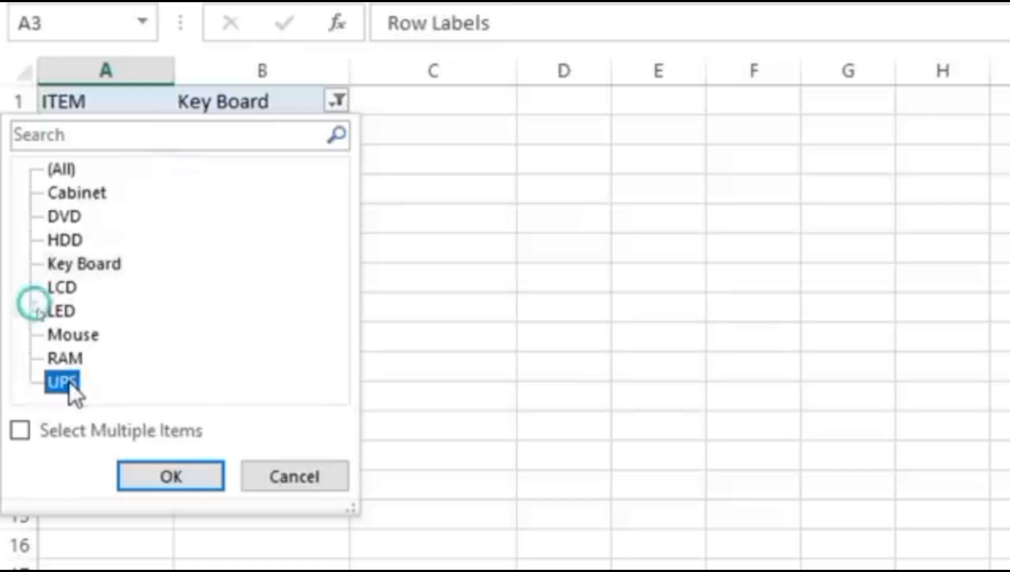
{"action": "left_click", "coordinate": [186, 476]}
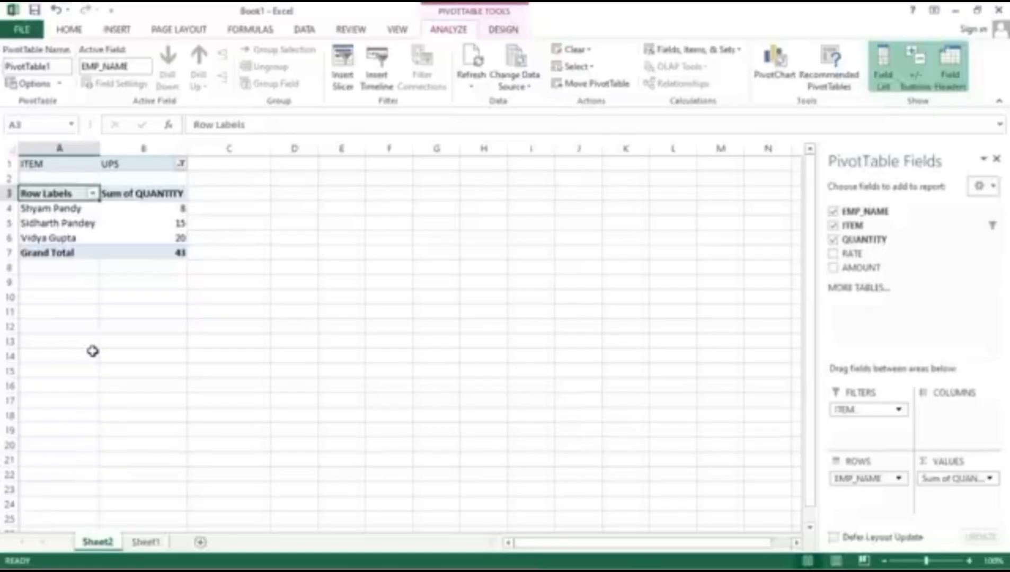
{"action": "left_click", "coordinate": [181, 165]}
{"action": "left_click", "coordinate": [38, 198]}
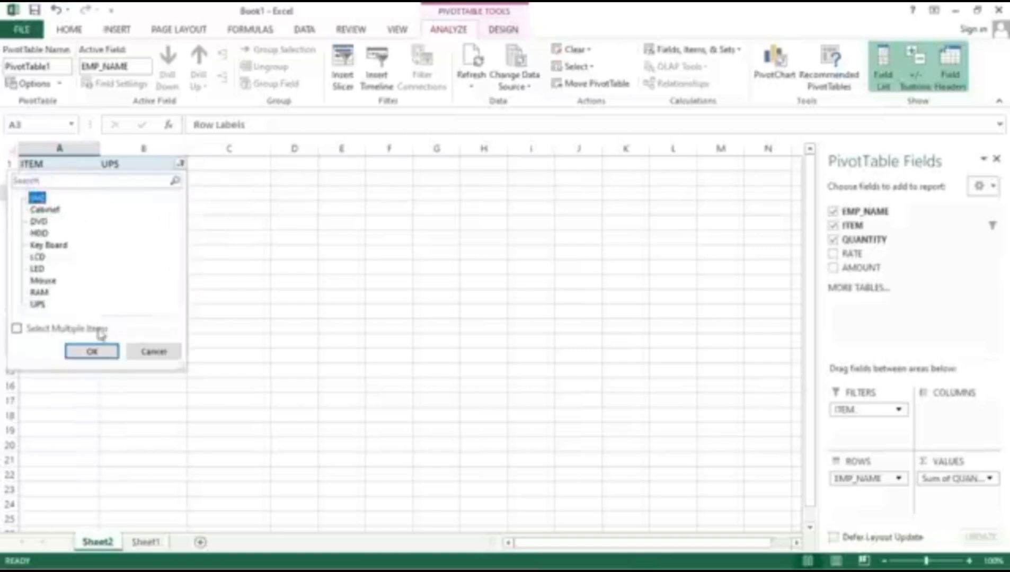
{"action": "left_click", "coordinate": [91, 351]}
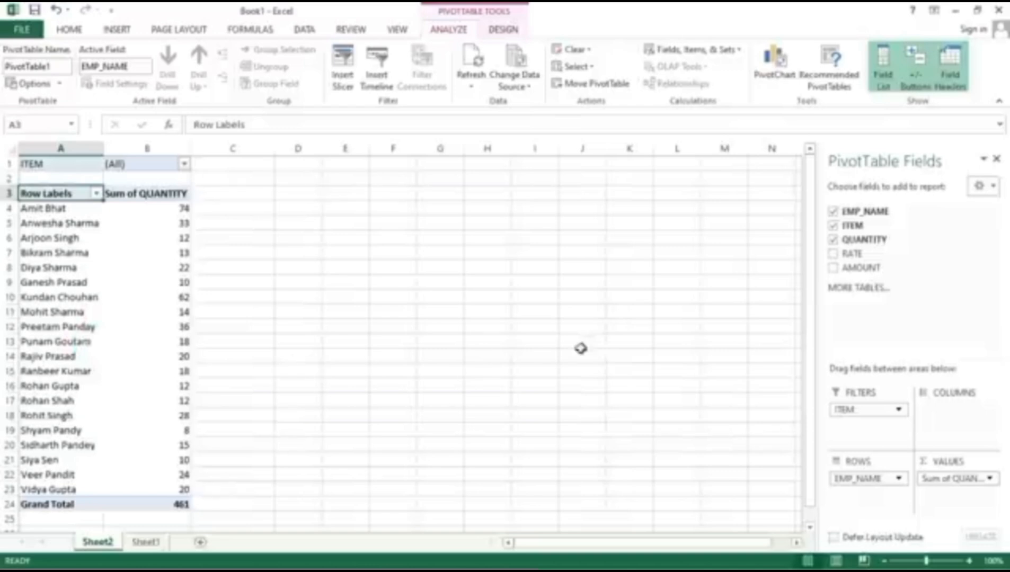
Add AMOUNT to the pivot table as summed values and filter the ITEM field to UPS.
{"action": "left_click", "coordinate": [834, 270]}
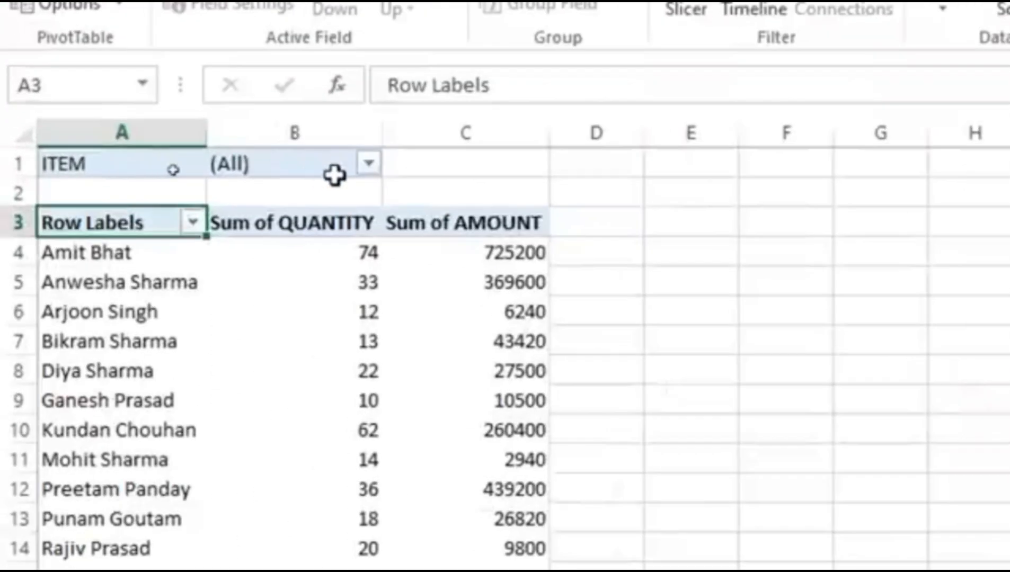
{"action": "left_click", "coordinate": [370, 165]}
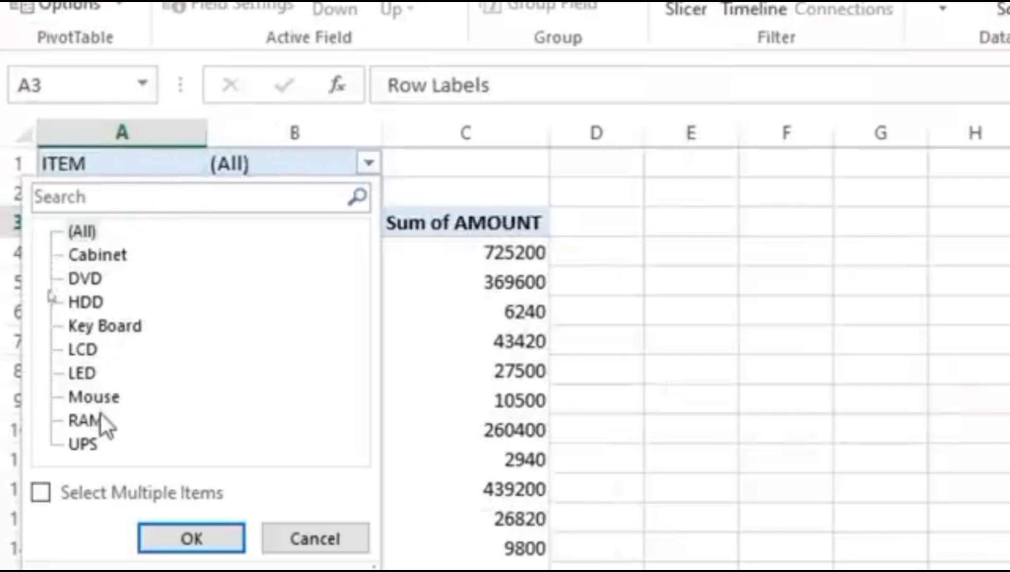
{"action": "left_click", "coordinate": [89, 446]}
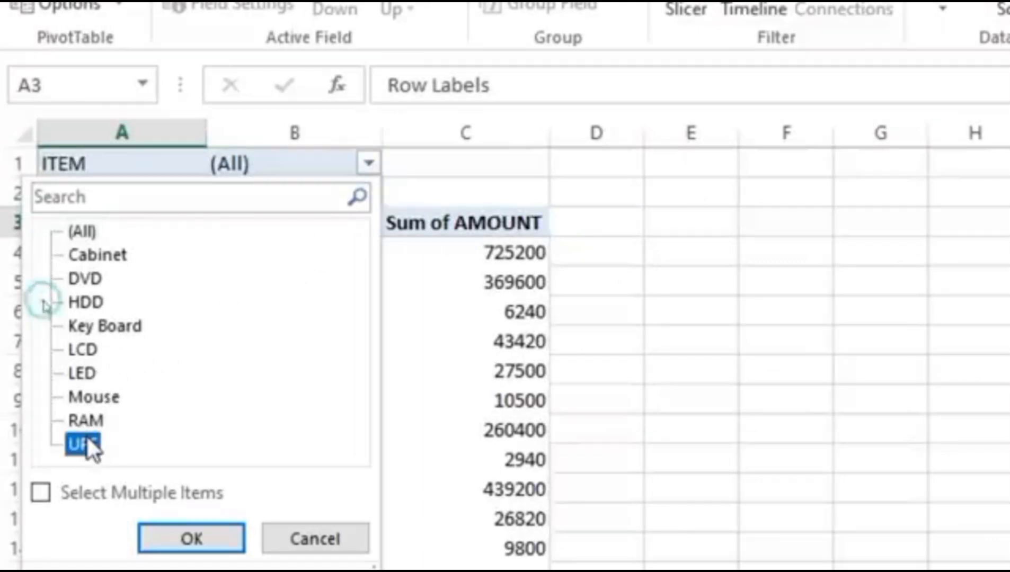
{"action": "left_click", "coordinate": [192, 539]}
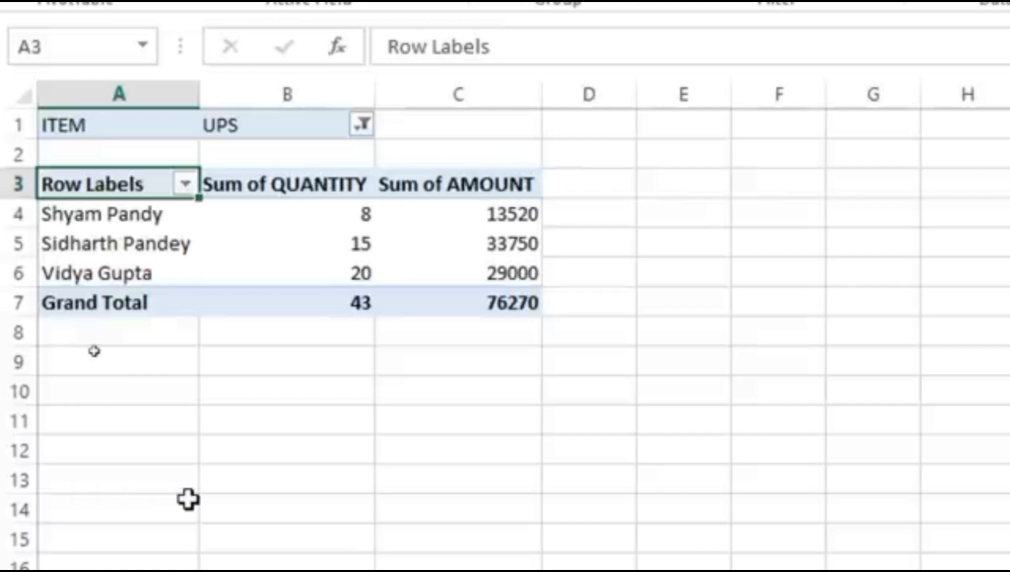
Change the pivot table's ITEM filter to LED, and switch it to Mouse.
{"action": "left_click", "coordinate": [363, 127]}
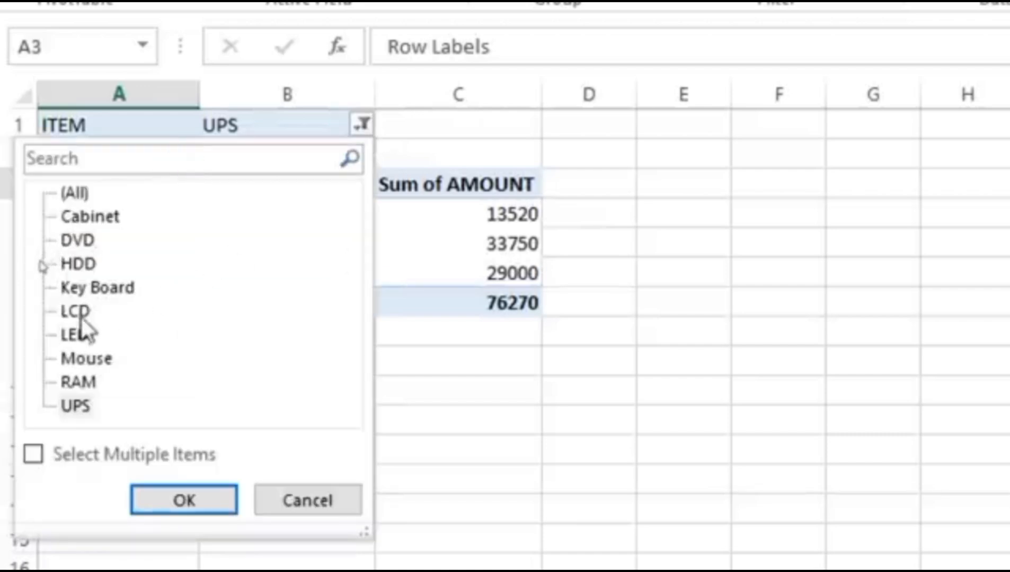
{"action": "left_click", "coordinate": [79, 334]}
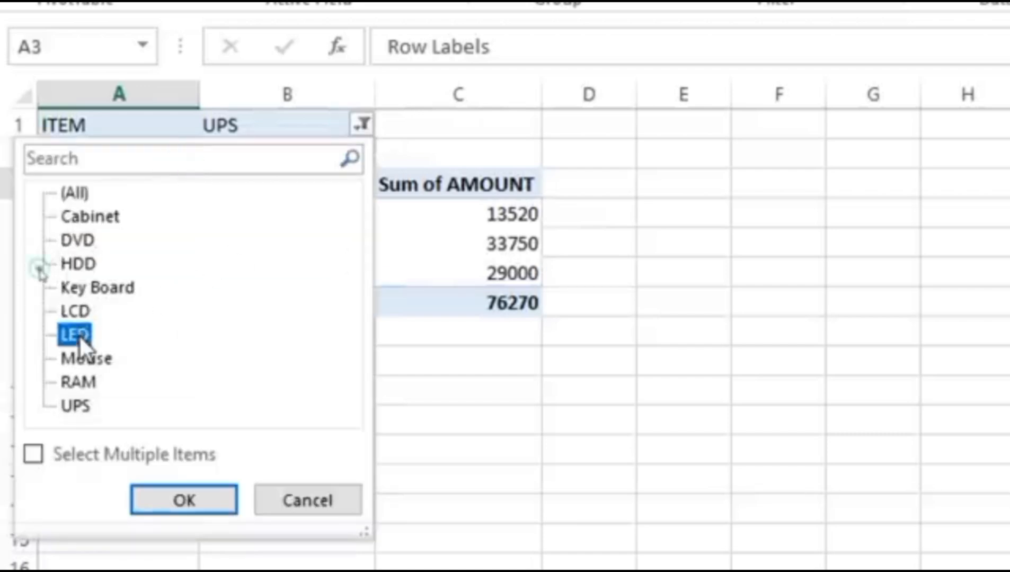
{"action": "left_click", "coordinate": [170, 501]}
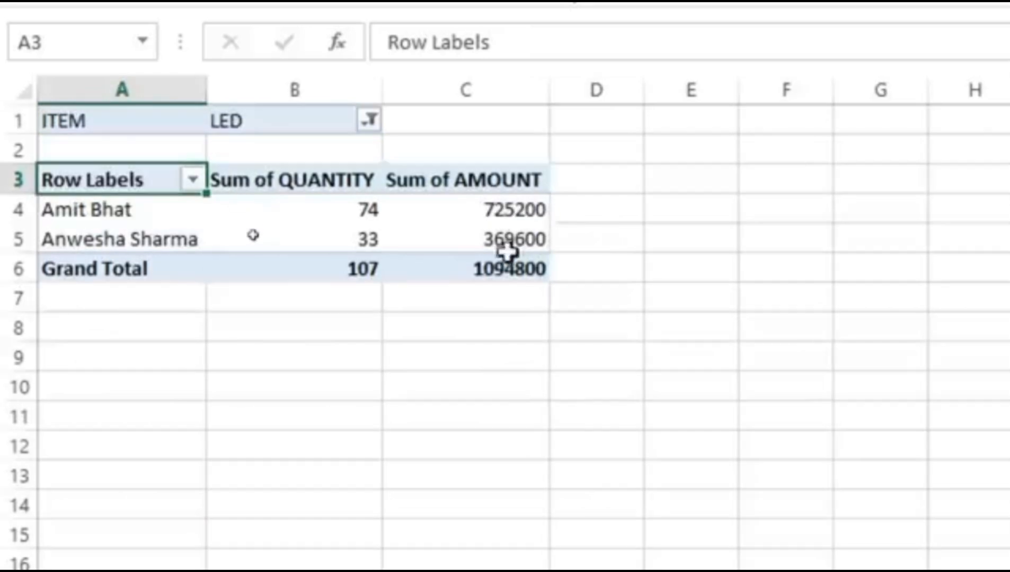
{"action": "mouse_move", "coordinate": [502, 274]}
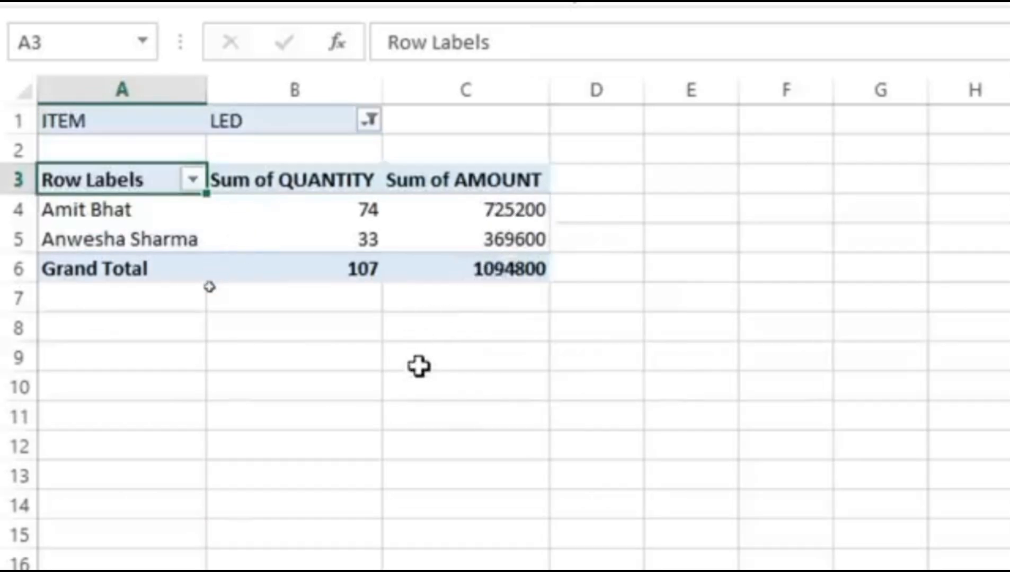
{"action": "left_click", "coordinate": [370, 120]}
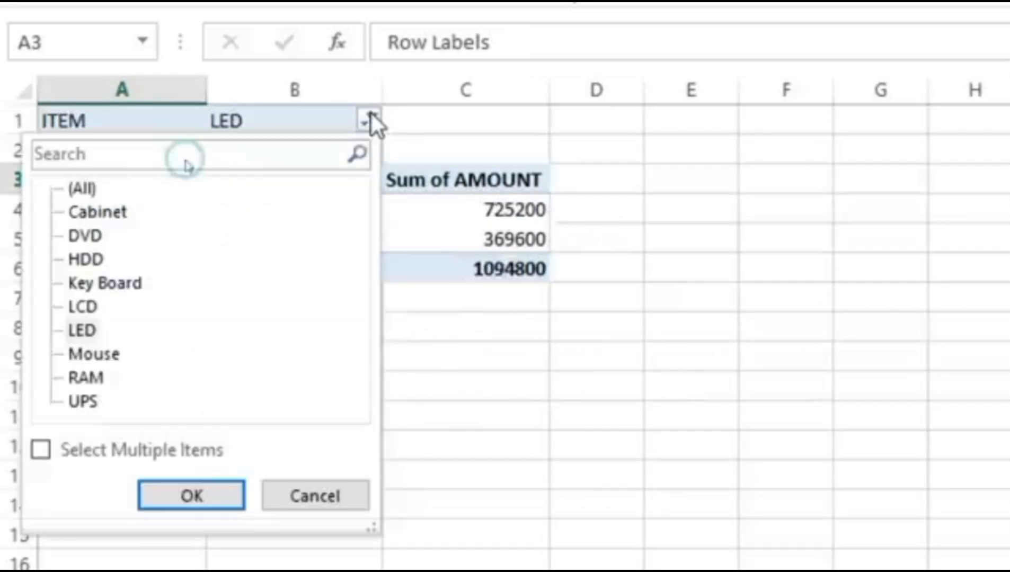
{"action": "left_click", "coordinate": [95, 354]}
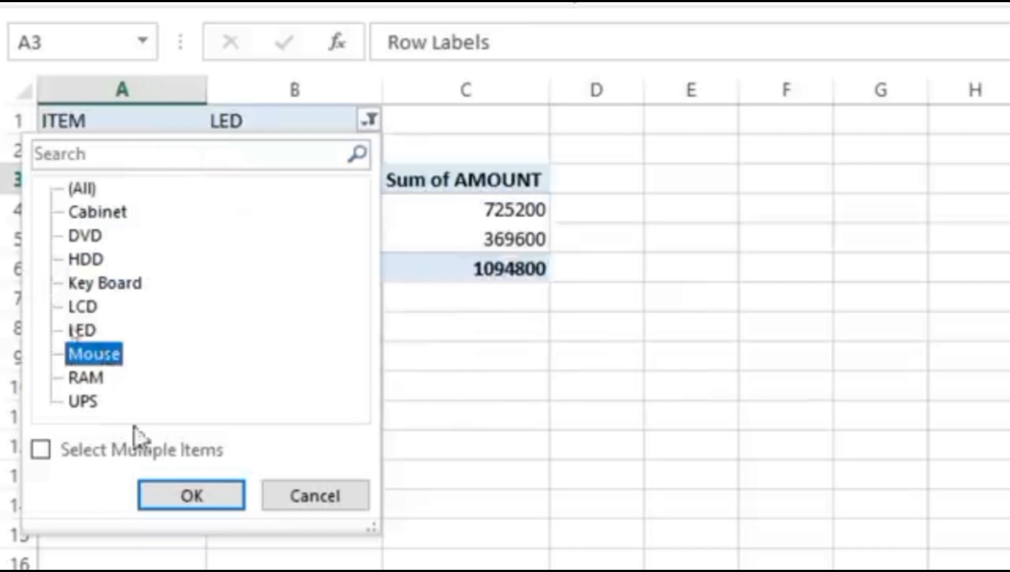
{"action": "left_click", "coordinate": [183, 497]}
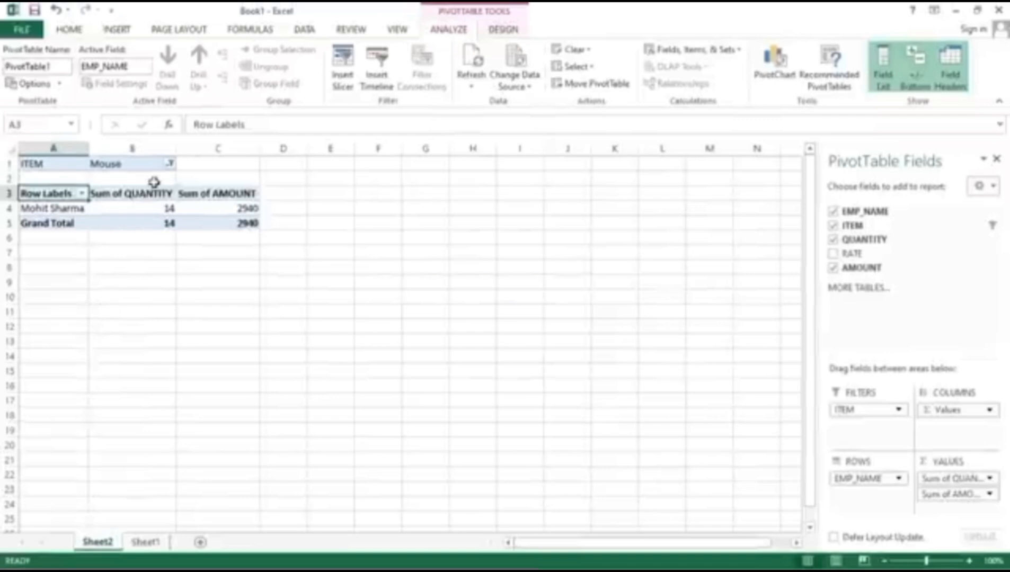
Reset the ITEM filter to (All) and select cell C10 in the AMOUNT column.
{"action": "left_click", "coordinate": [170, 164]}
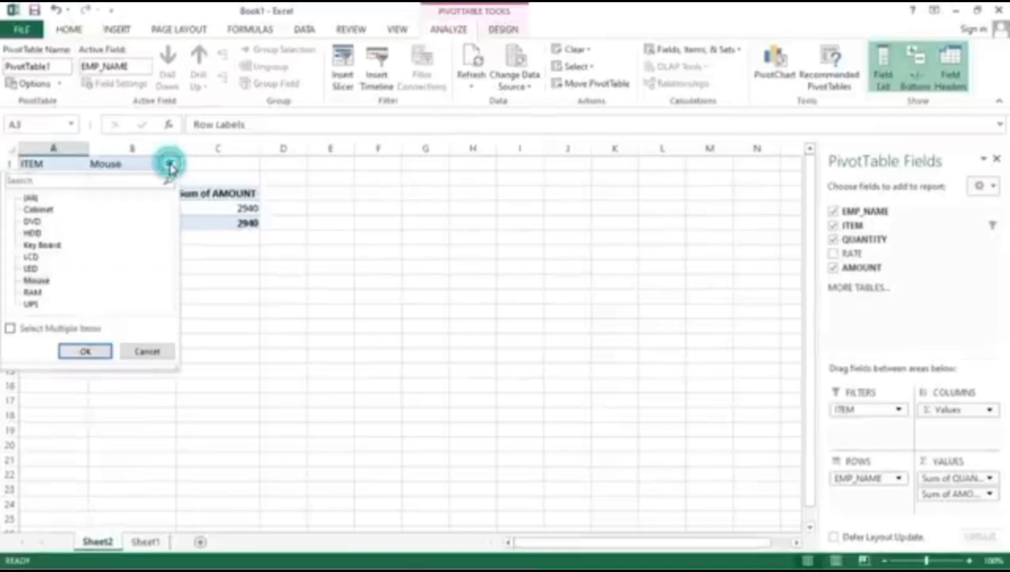
{"action": "left_click", "coordinate": [38, 197]}
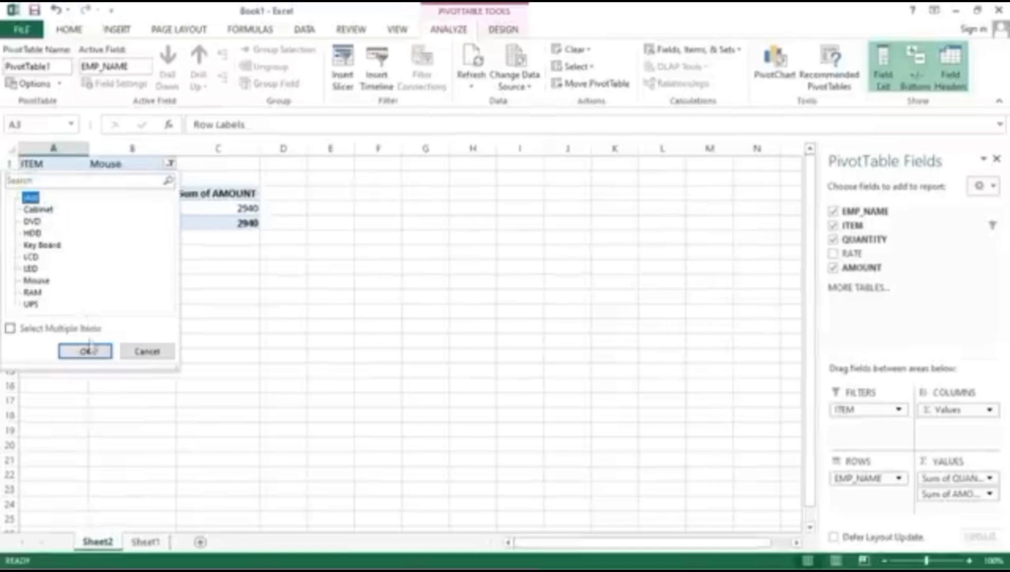
{"action": "left_click", "coordinate": [85, 352]}
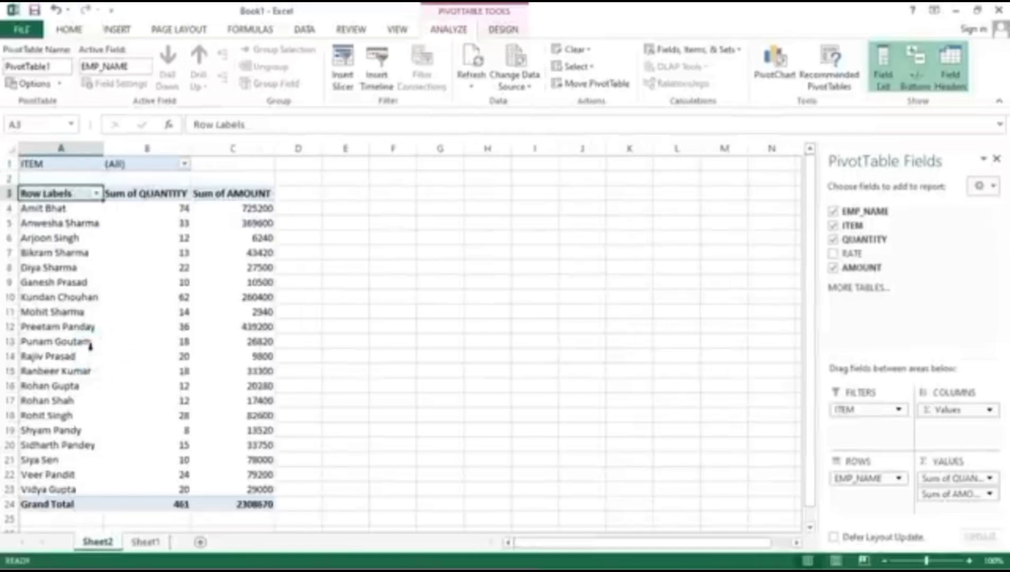
{"action": "left_click", "coordinate": [233, 297]}
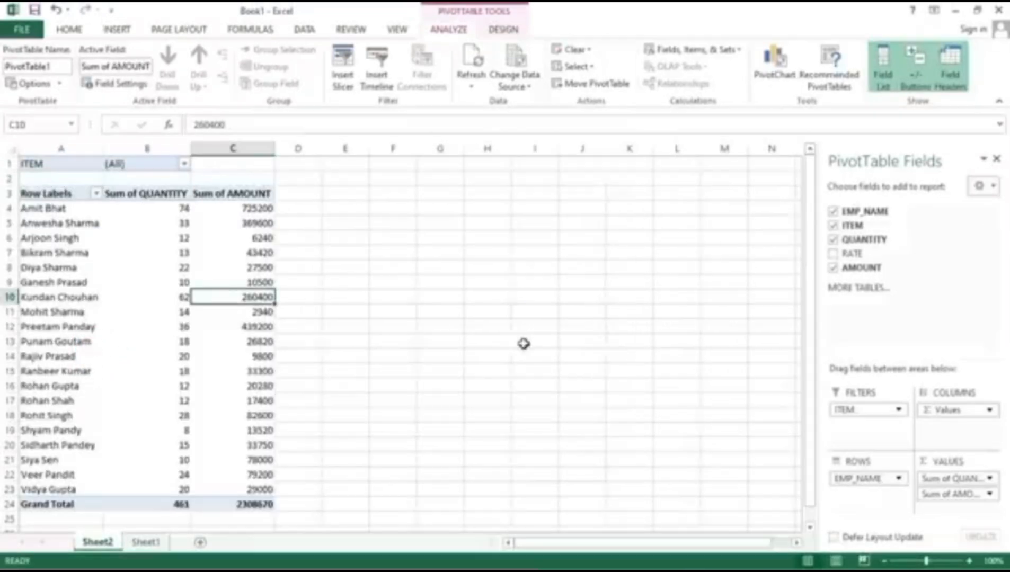